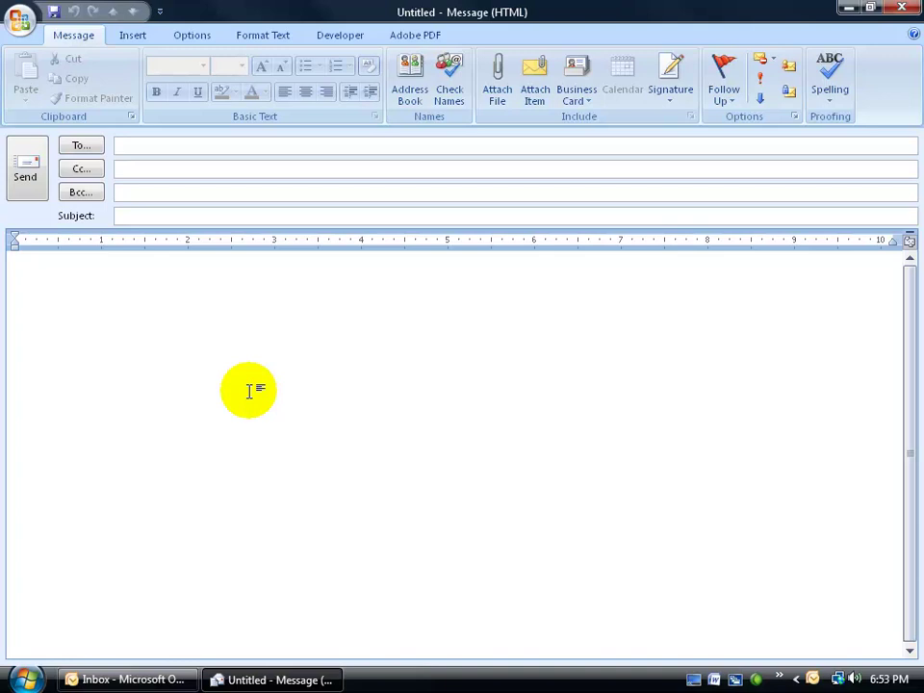
- Close the blank message and review the Mail Format options' compose format list, currently HTML
click(900, 8)
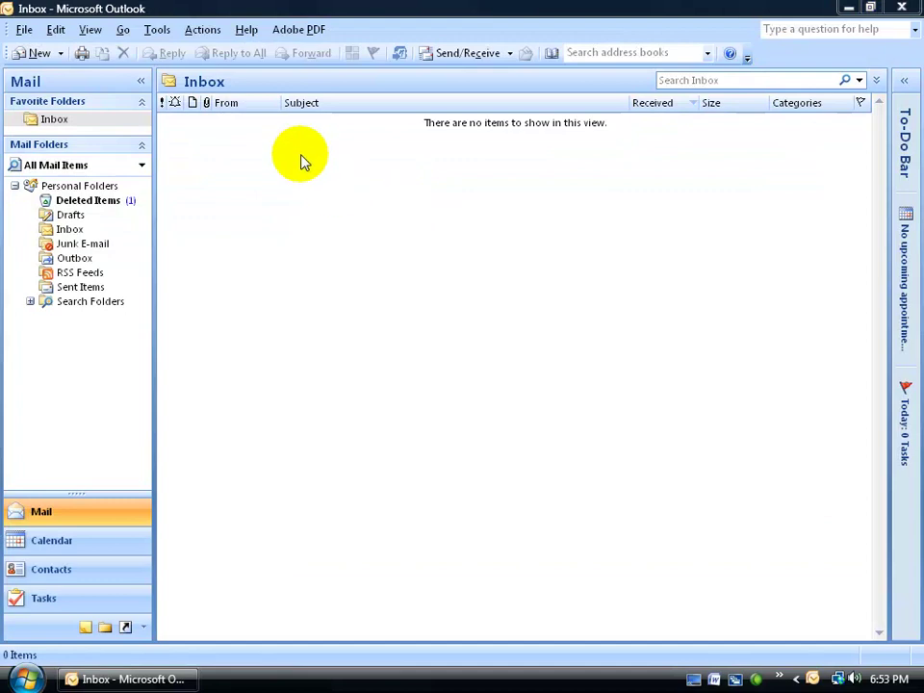
click(157, 31)
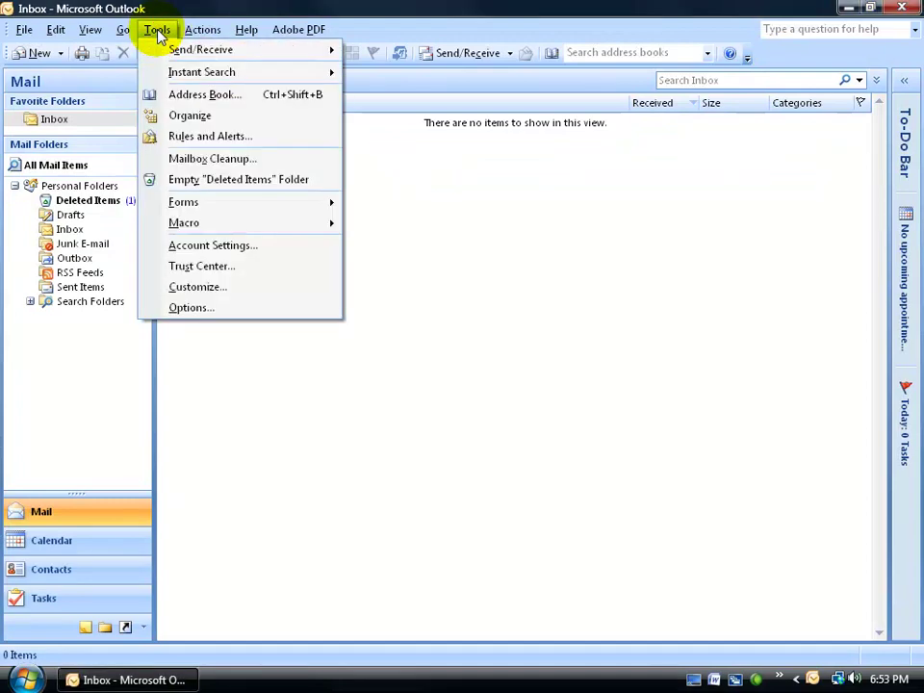
click(182, 307)
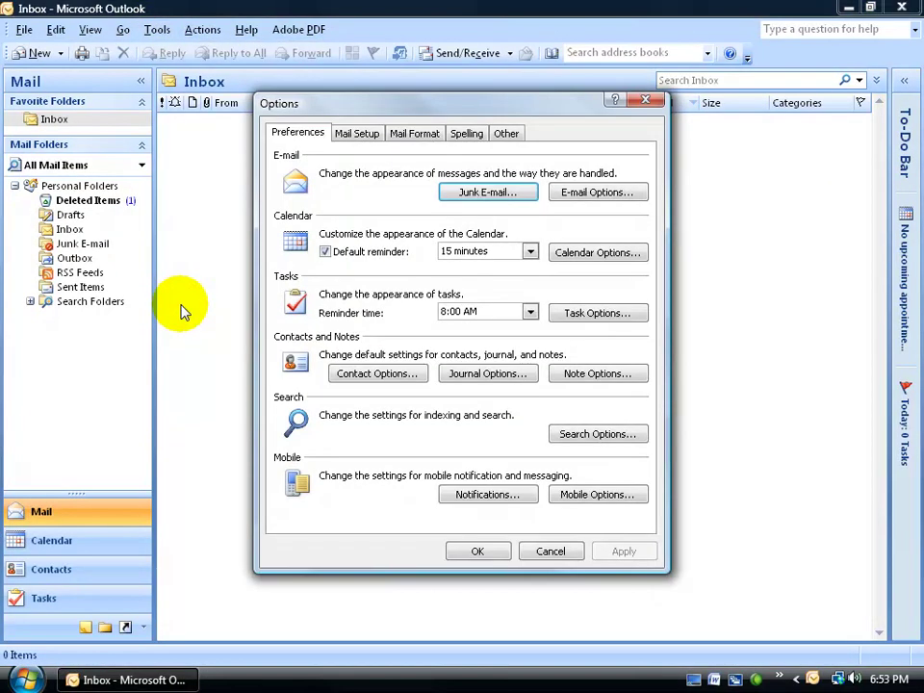
click(416, 134)
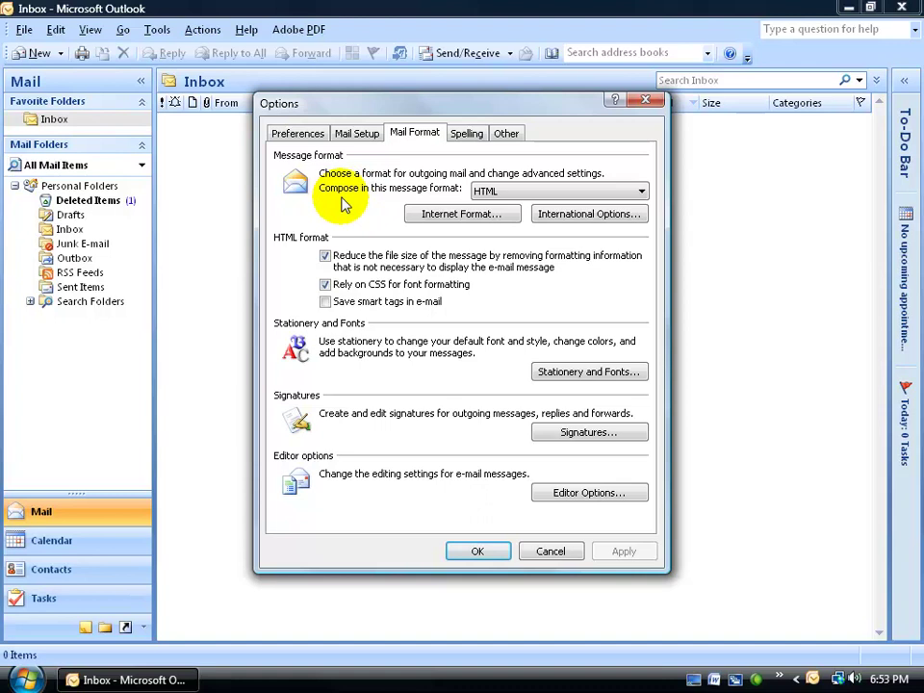
click(491, 196)
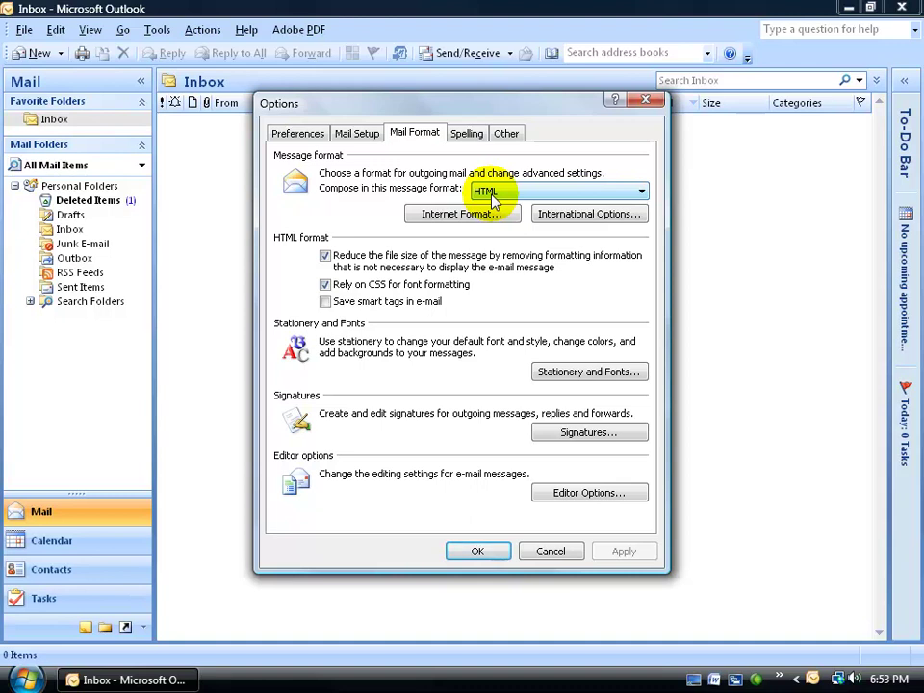
click(493, 195)
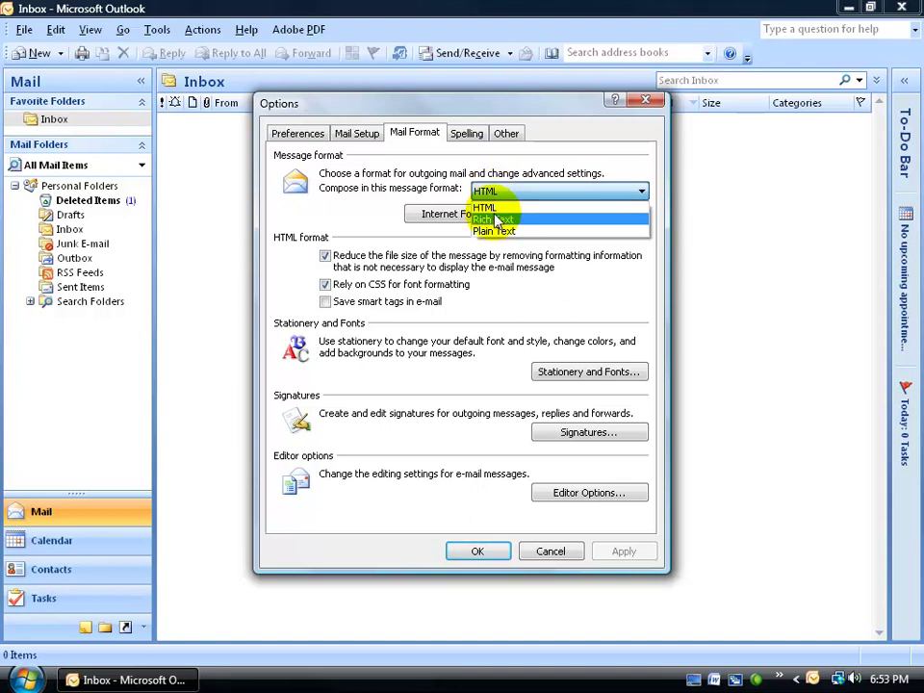
- Keep HTML and pick Soft Blue (Stationery) as the theme after previewing Bears and Currency
click(442, 195)
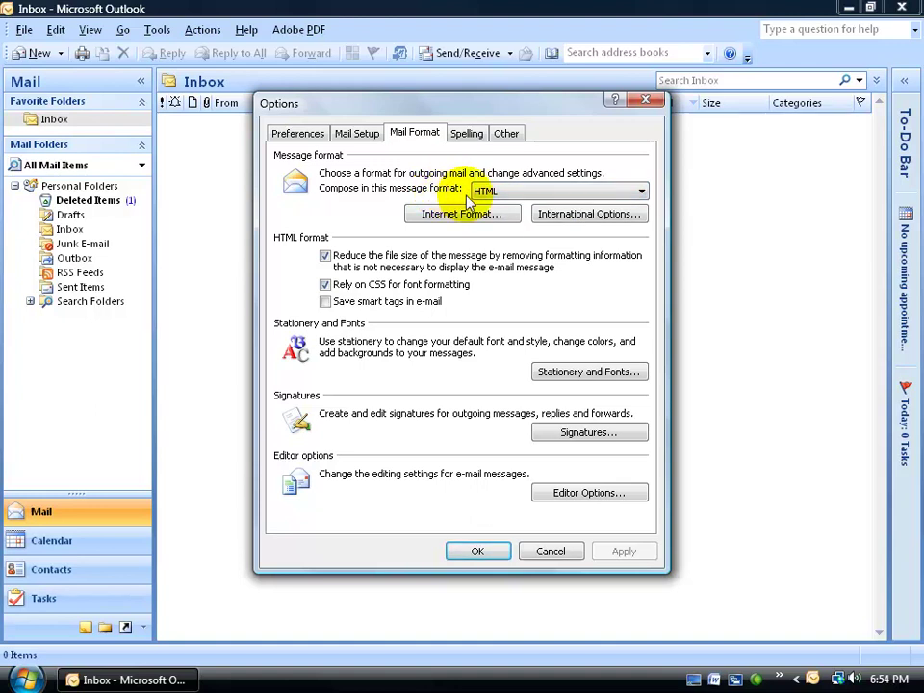
click(564, 380)
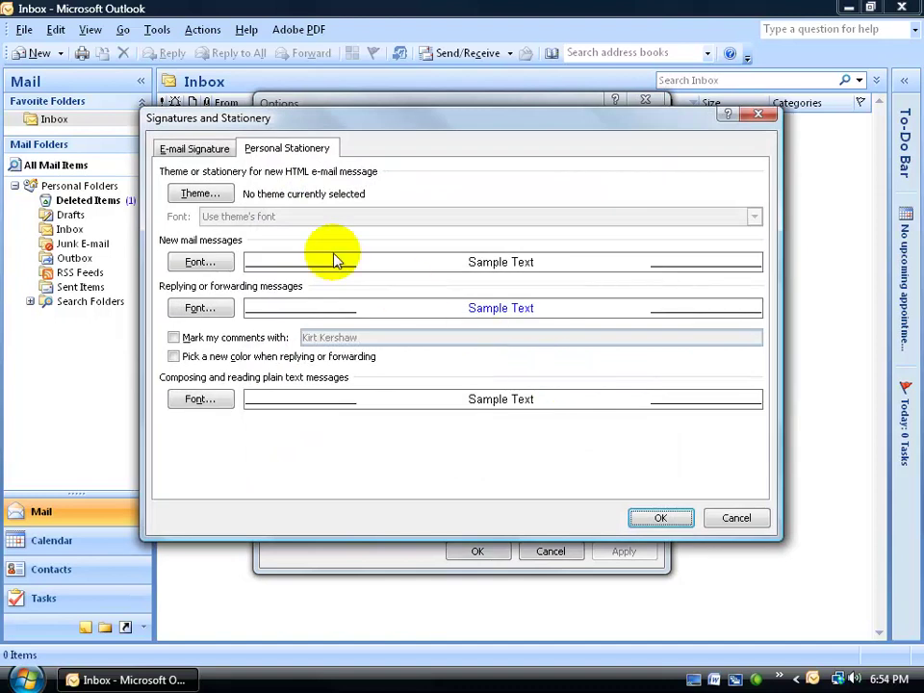
click(226, 202)
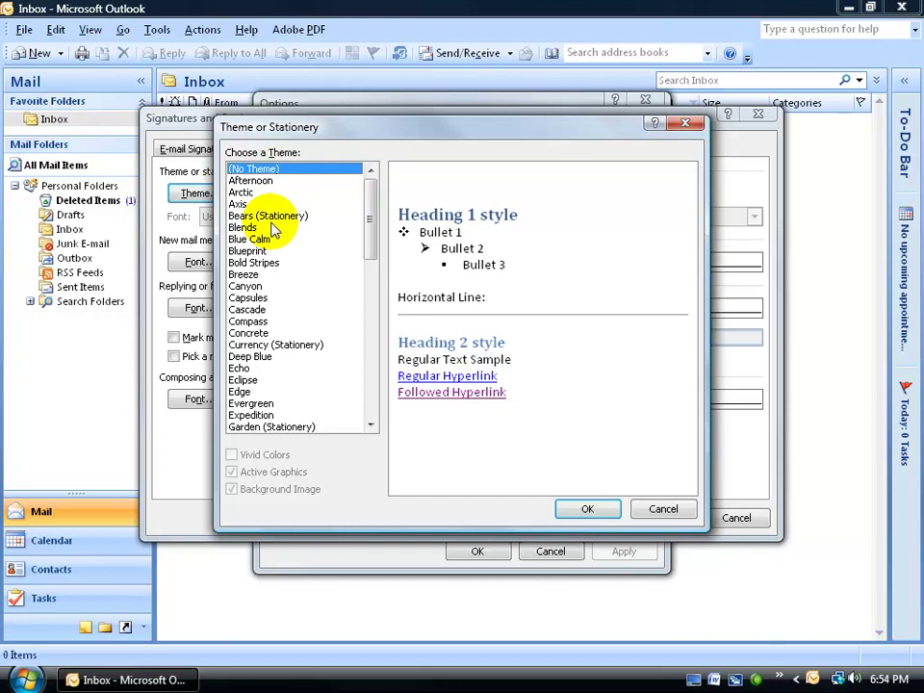
click(257, 218)
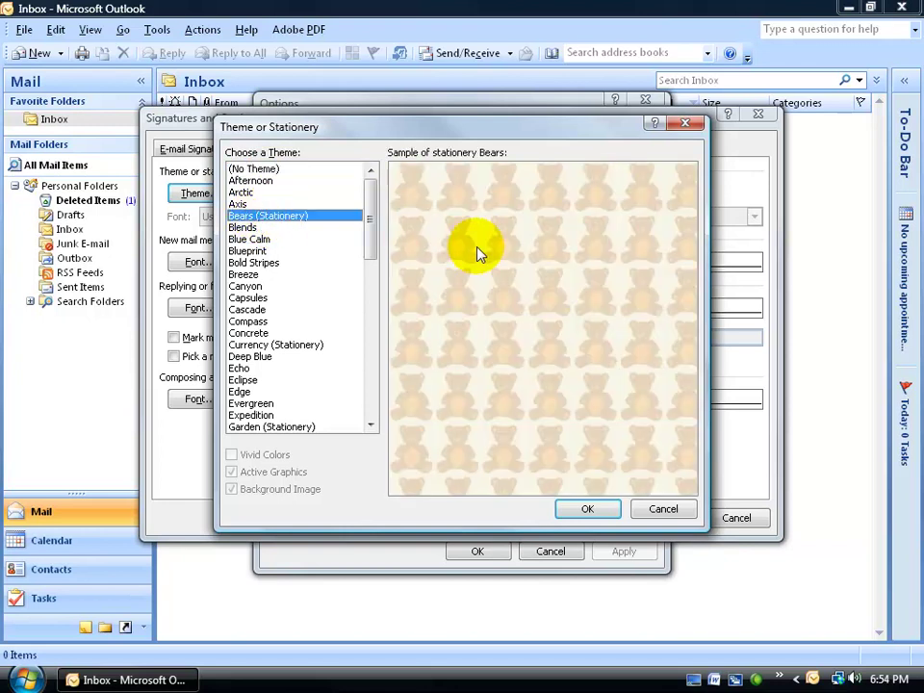
click(308, 345)
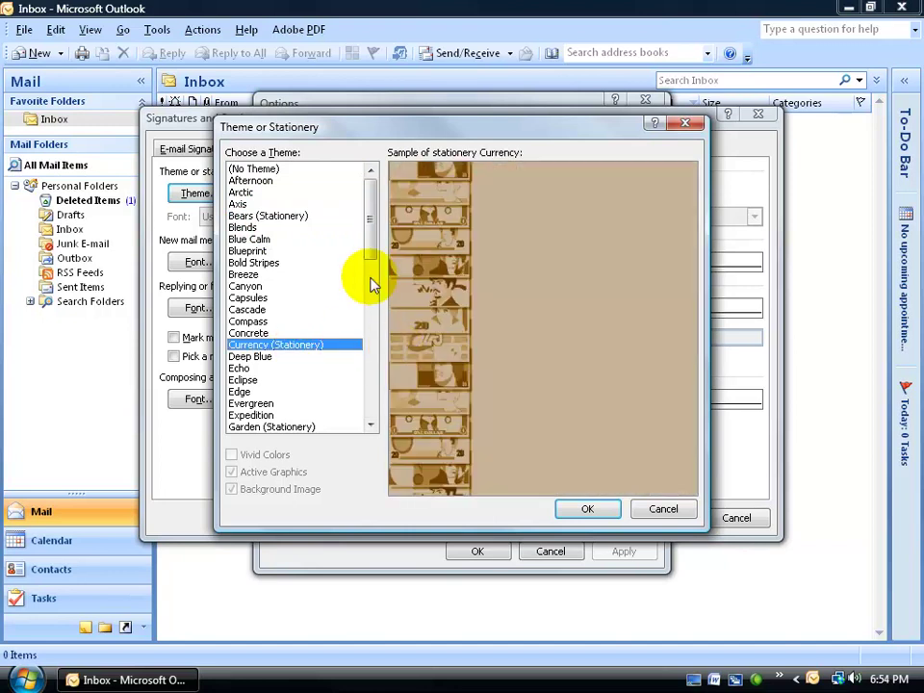
drag(373, 230, 376, 360)
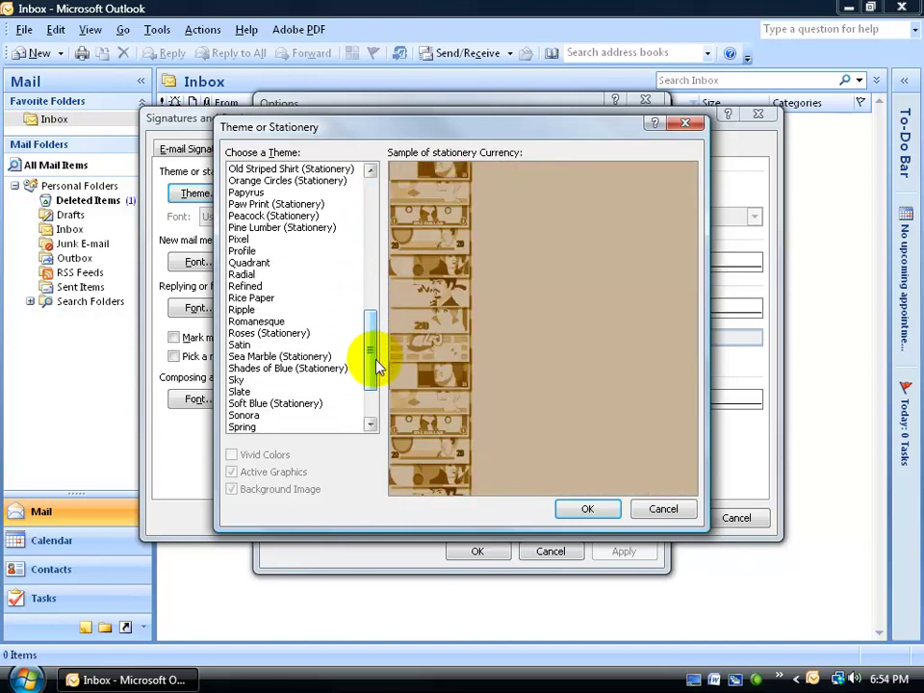
click(314, 403)
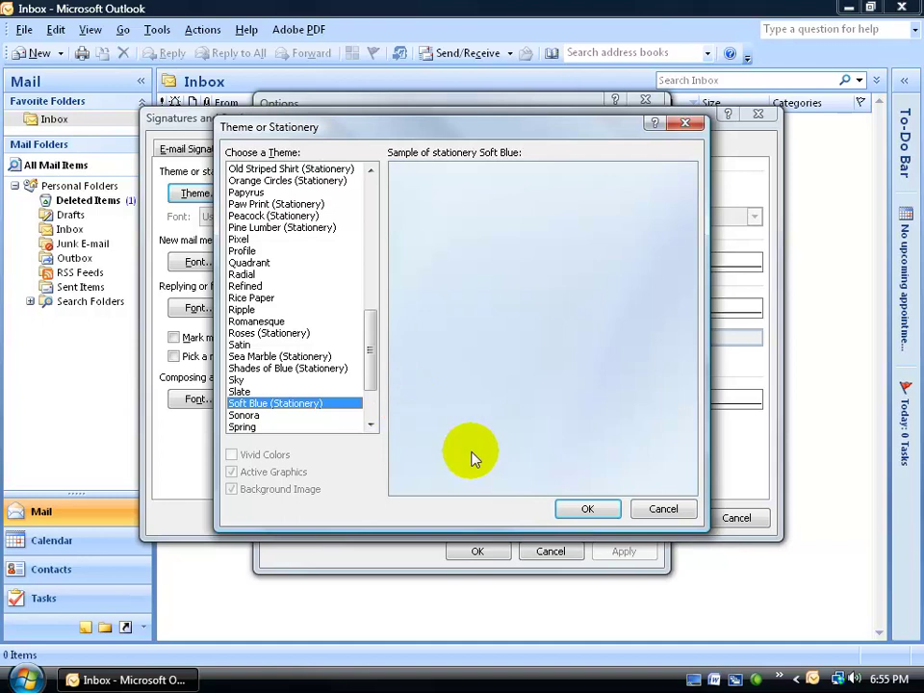
click(586, 510)
- Save the settings and write 'Type in a message' in a new Soft Blue message
click(647, 523)
click(493, 552)
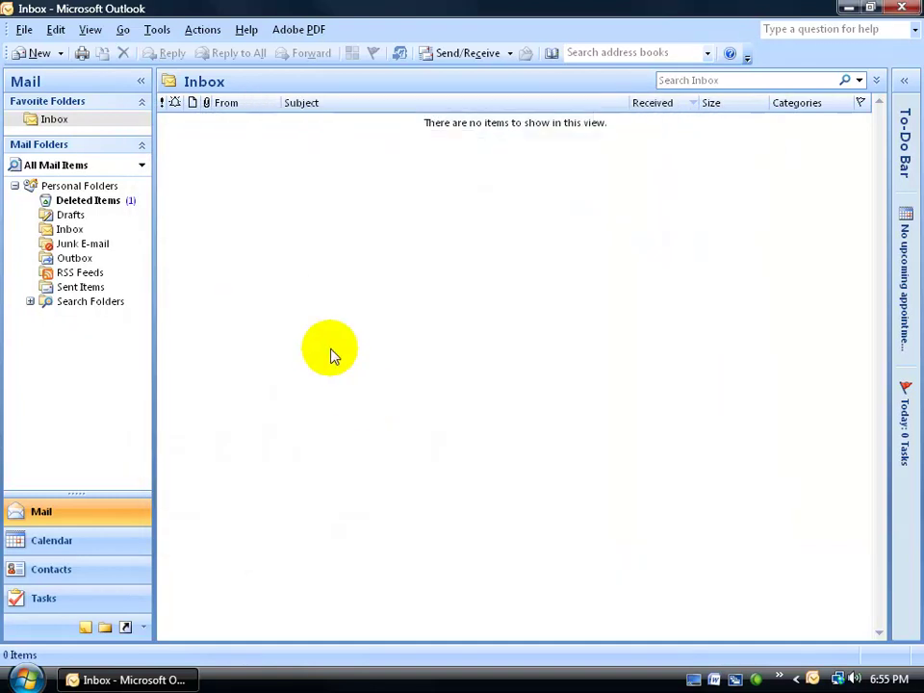
click(27, 53)
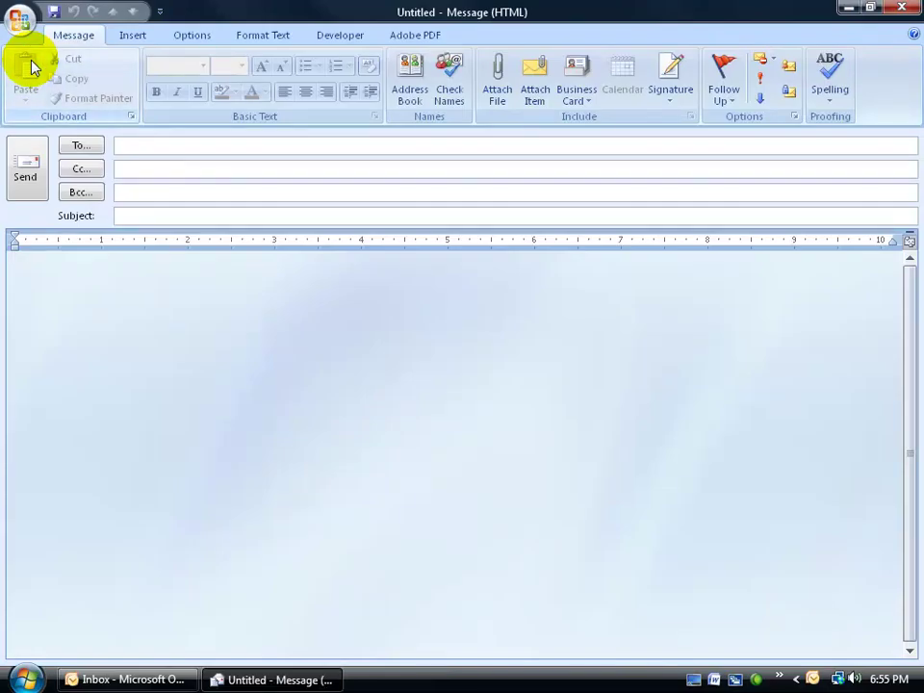
click(63, 269)
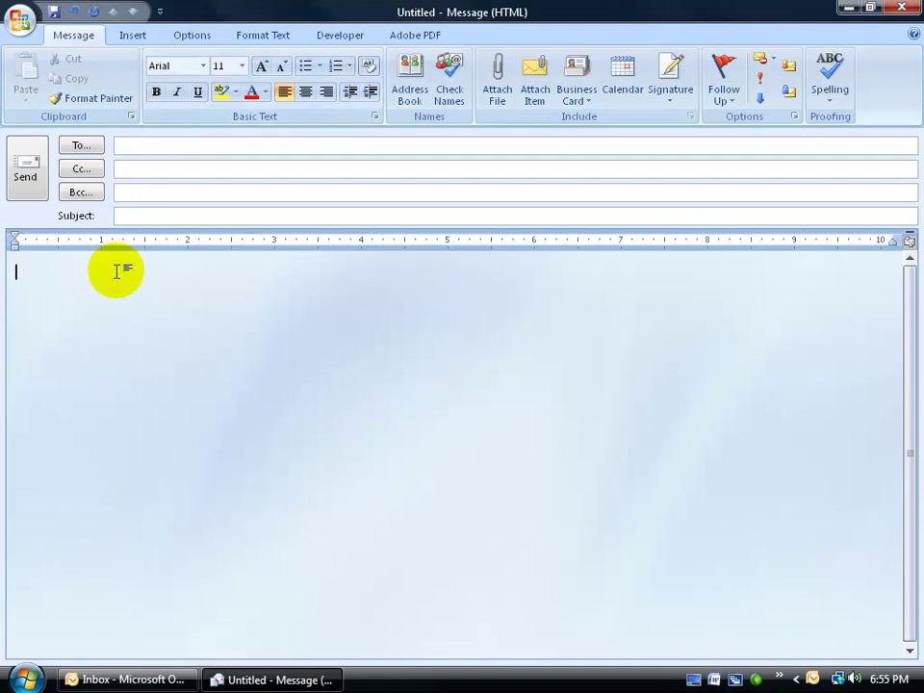
text(Type in a message)
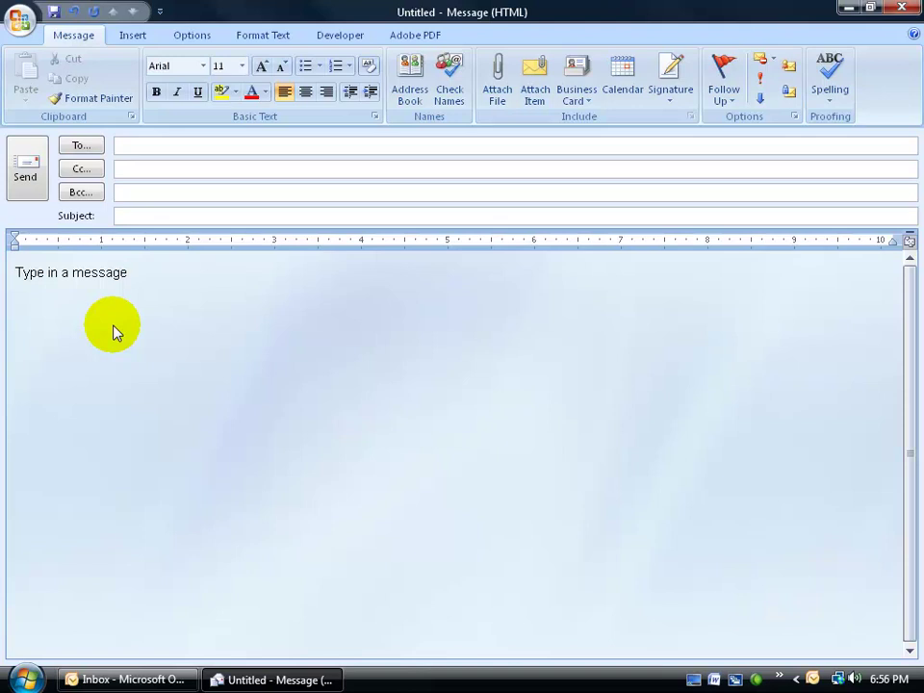
- Switch the message to Plain Text, close it without saving, and close another new message
click(199, 40)
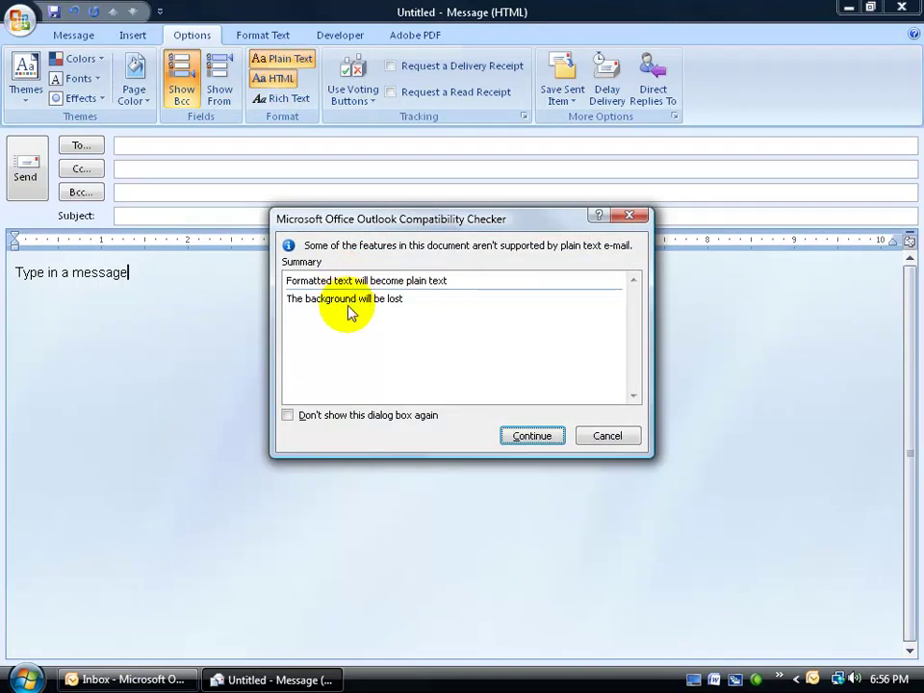
click(530, 440)
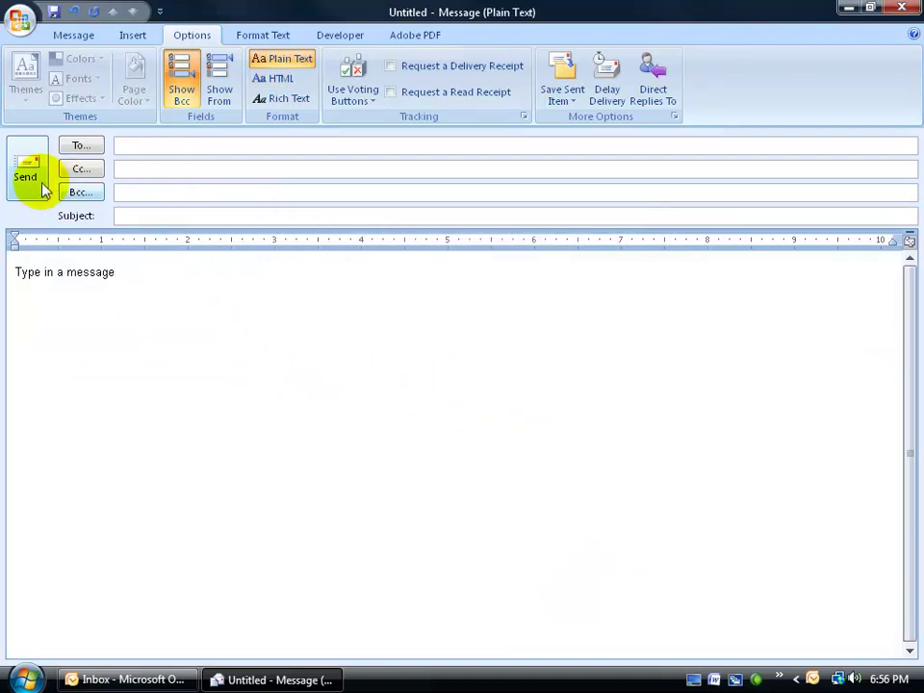
click(901, 10)
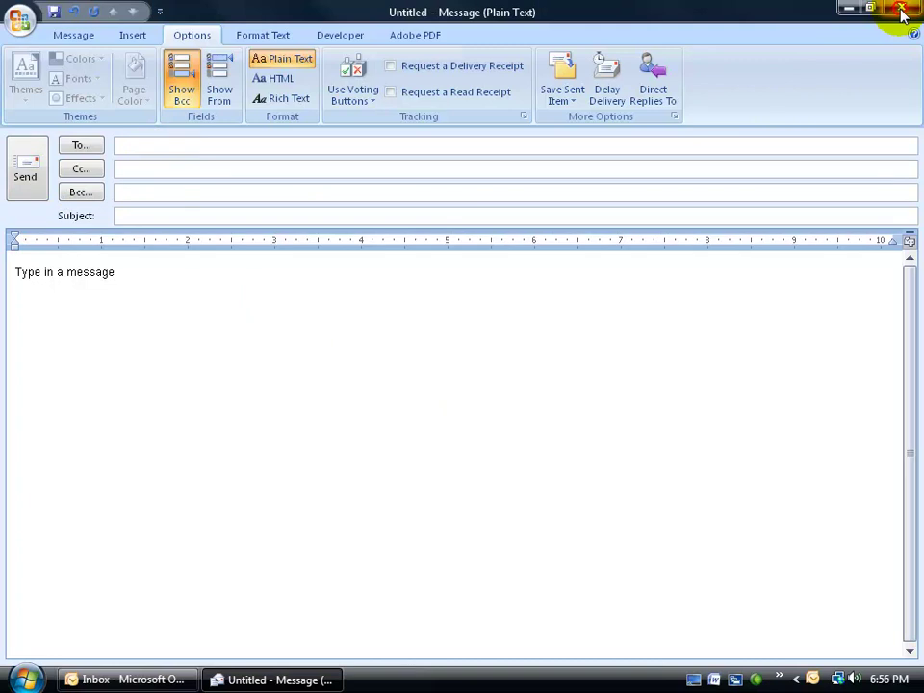
click(462, 381)
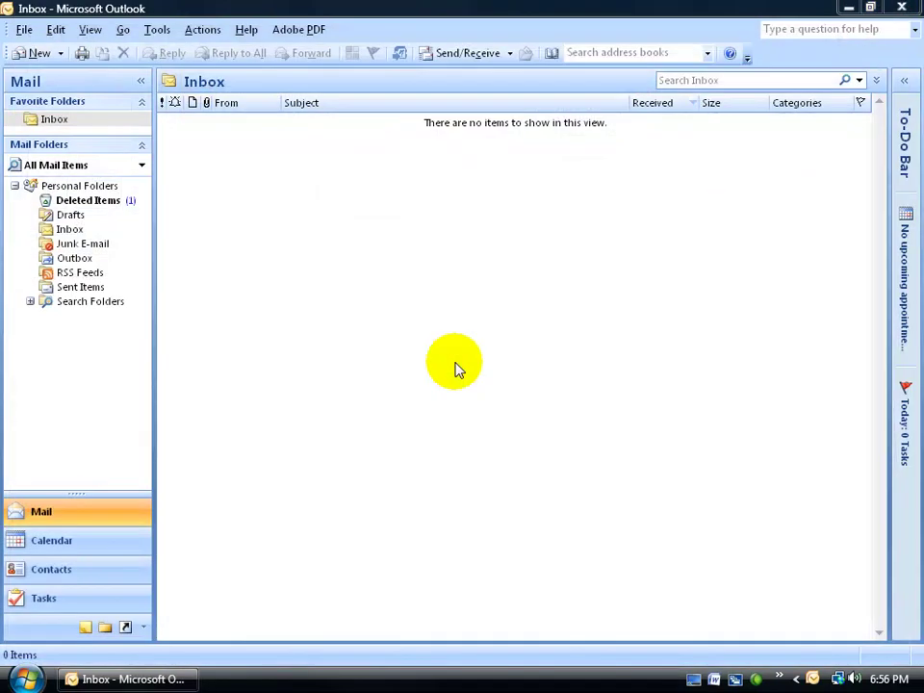
click(33, 52)
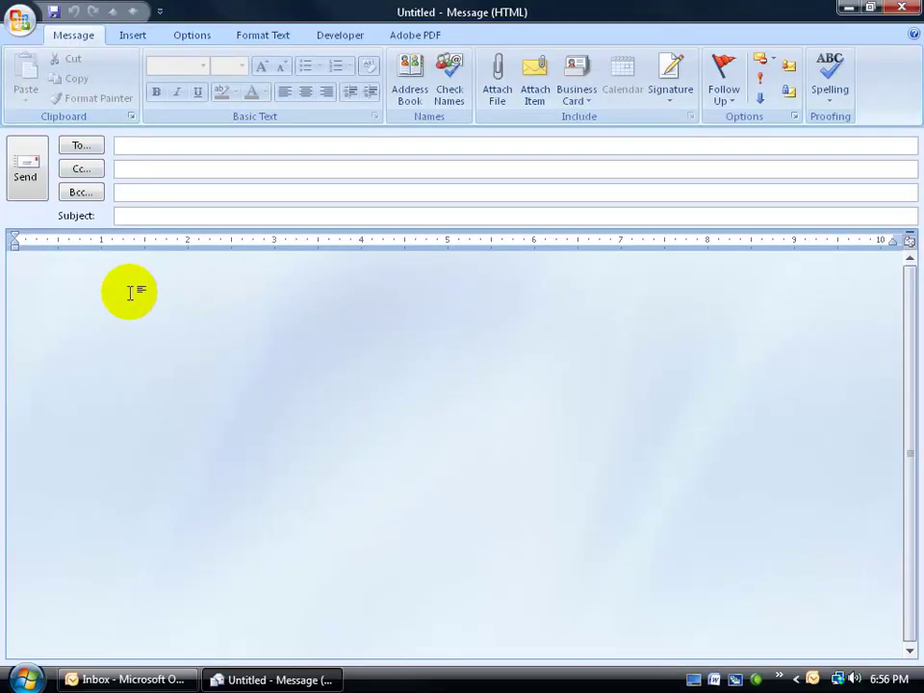
click(901, 8)
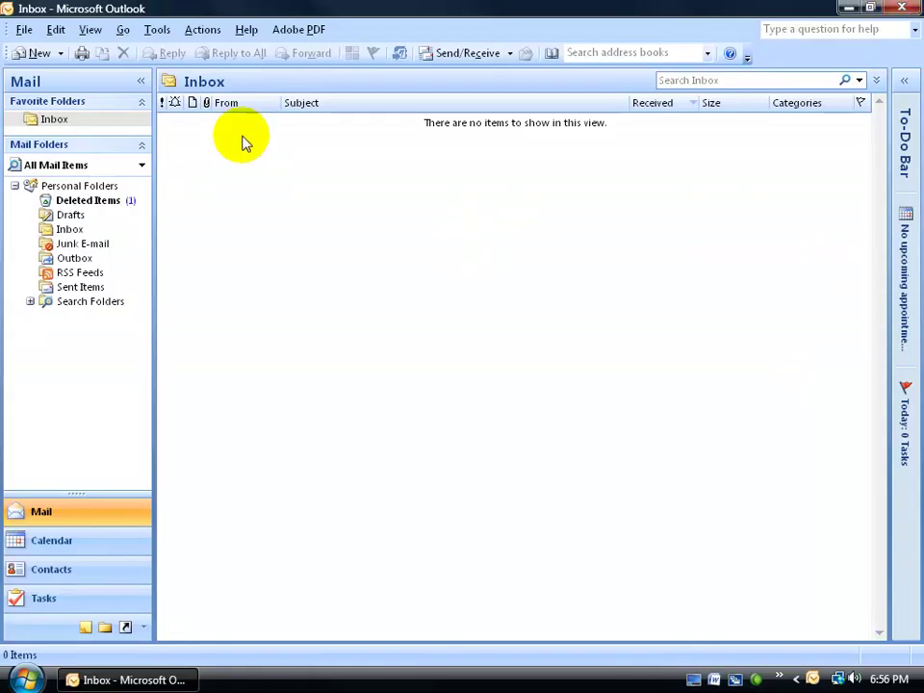
- Choose (No Theme) as the stationery in the Mail Format stationery and fonts settings
click(157, 30)
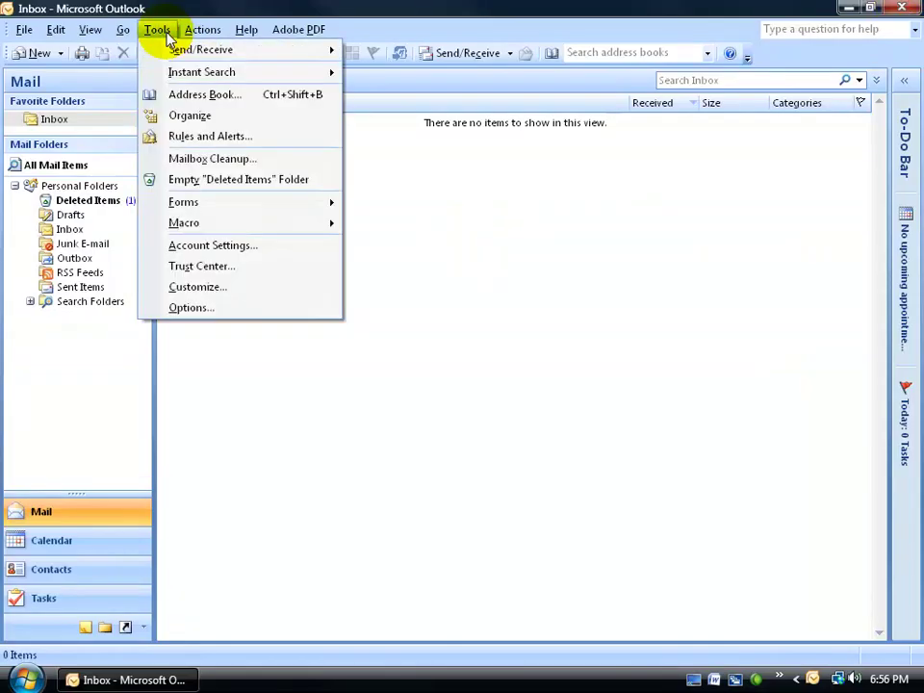
click(188, 307)
click(414, 134)
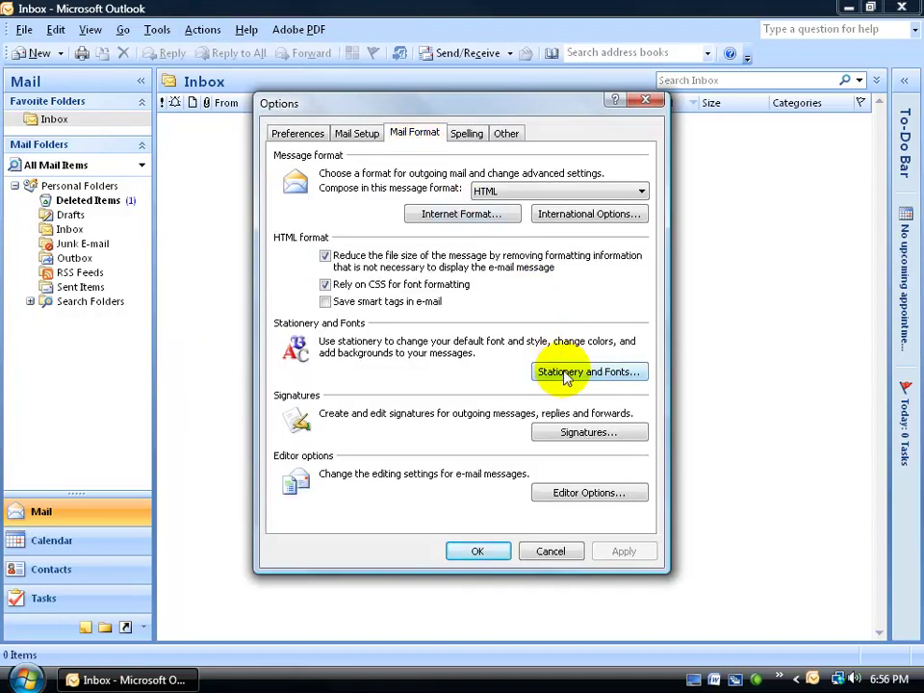
click(567, 376)
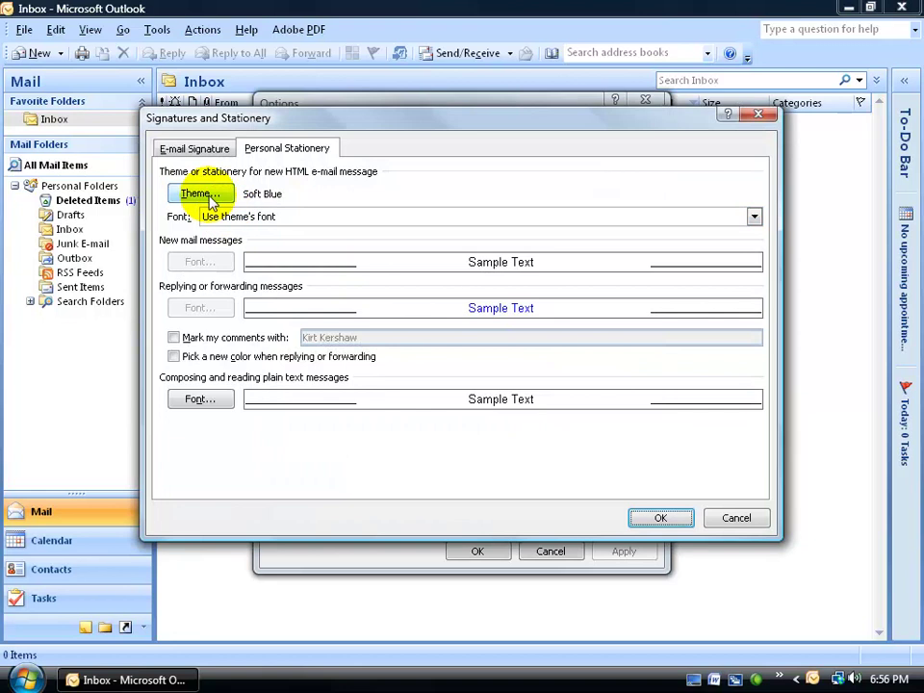
click(200, 194)
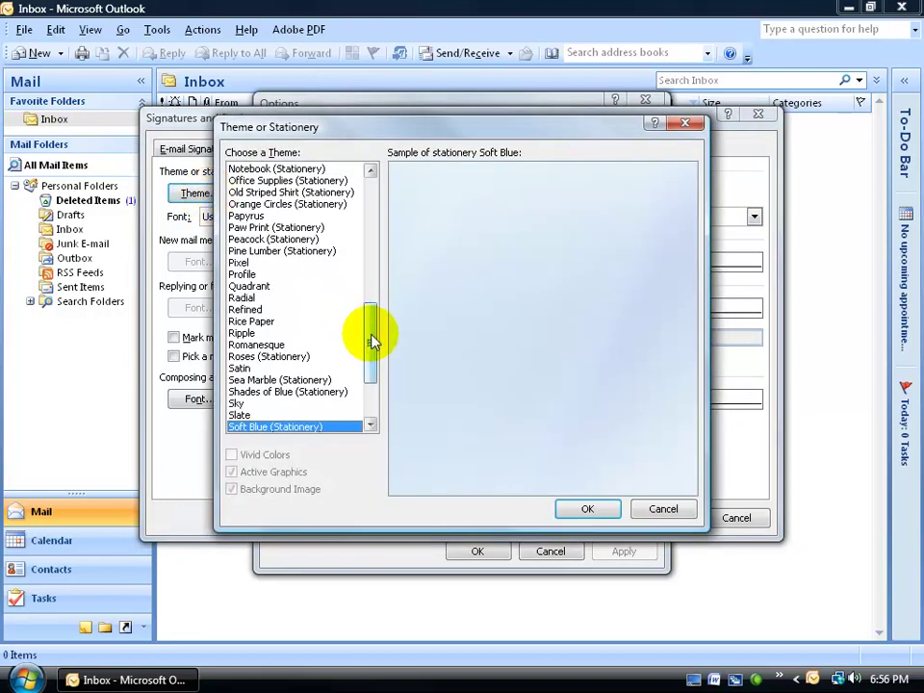
drag(373, 341, 377, 214)
click(271, 169)
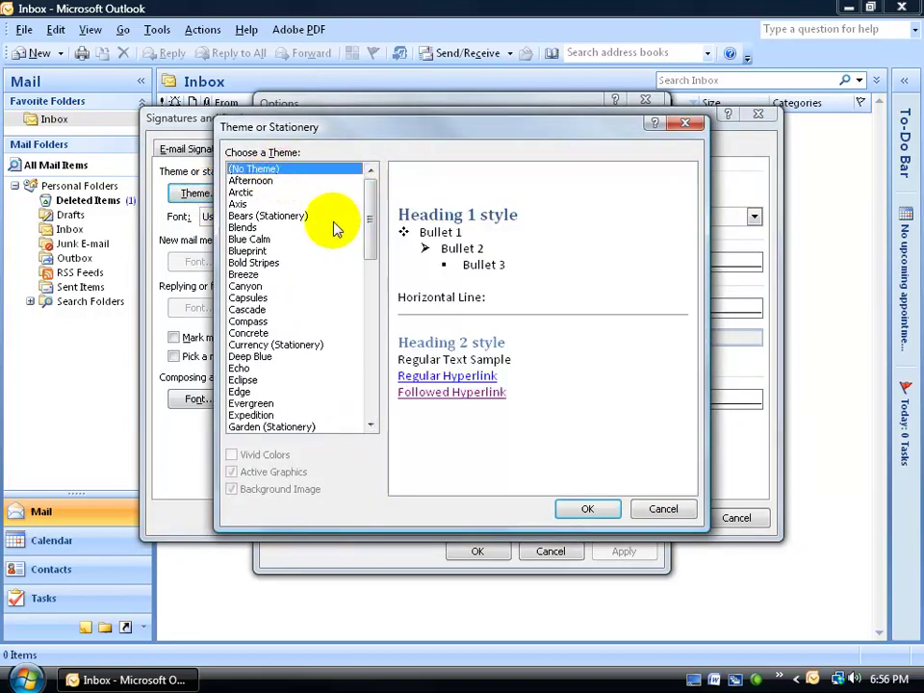
click(587, 509)
- Save the options and start a new message to confirm its plain white background
click(658, 518)
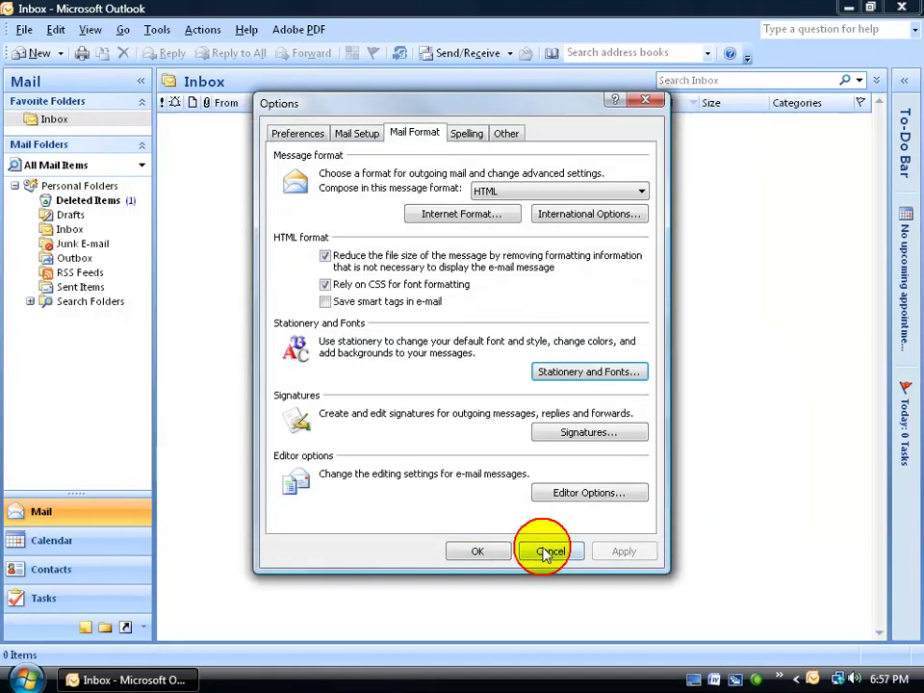
click(479, 549)
click(38, 53)
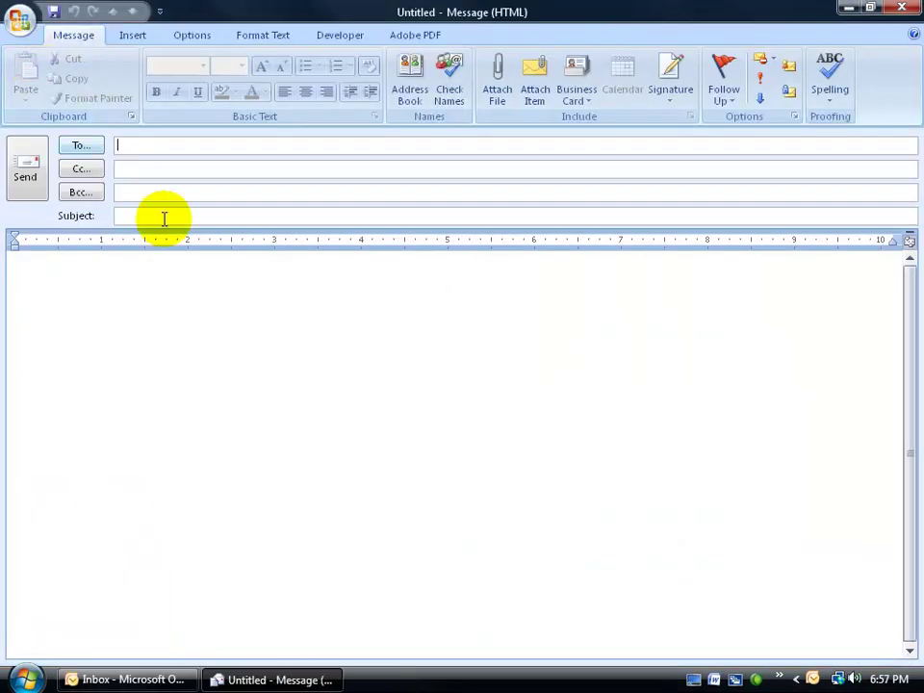